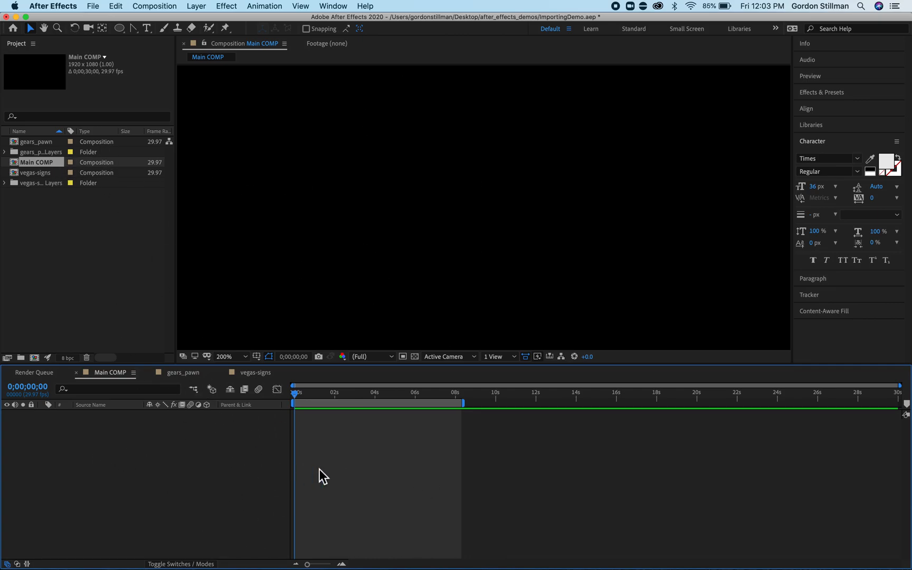
{"action": "left_click", "coordinate": [197, 6]}
{"action": "mouse_move", "coordinate": [208, 20]}
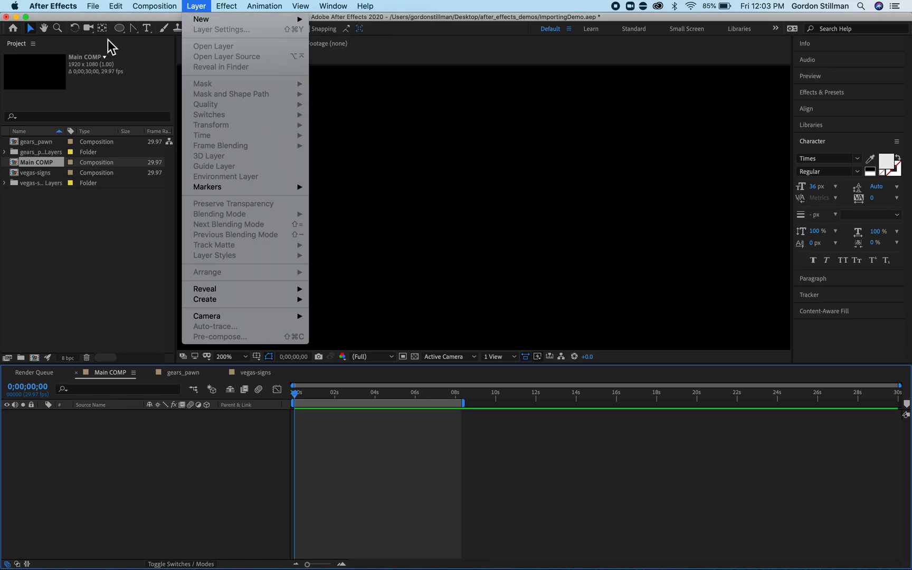
{"action": "left_click", "coordinate": [120, 29]}
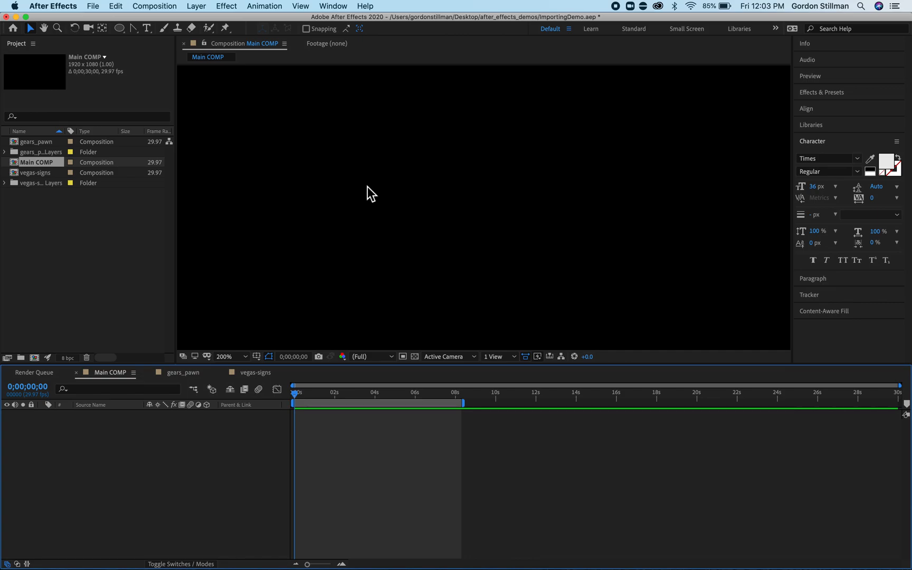
Draw a trial ellipse left of the composition's center with the Ellipse tool and delete its shape layer.
{"action": "left_click", "coordinate": [120, 28]}
{"action": "mouse_move", "coordinate": [283, 162]}
{"action": "left_mouse_down"}
{"action": "mouse_move", "coordinate": [390, 228]}
{"action": "mouse_move", "coordinate": [425, 262]}
{"action": "left_mouse_up"}
{"action": "left_click", "coordinate": [60, 434]}
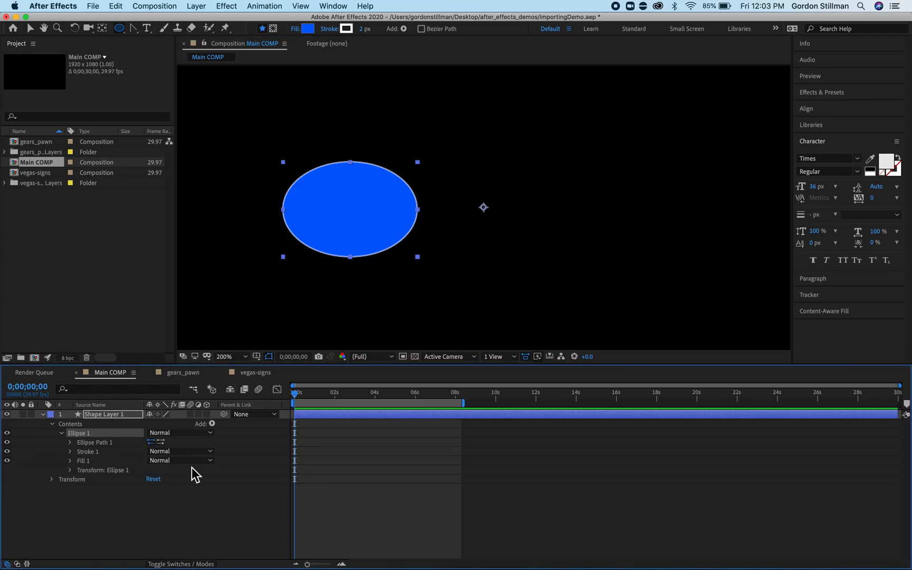
{"action": "left_click", "coordinate": [71, 470]}
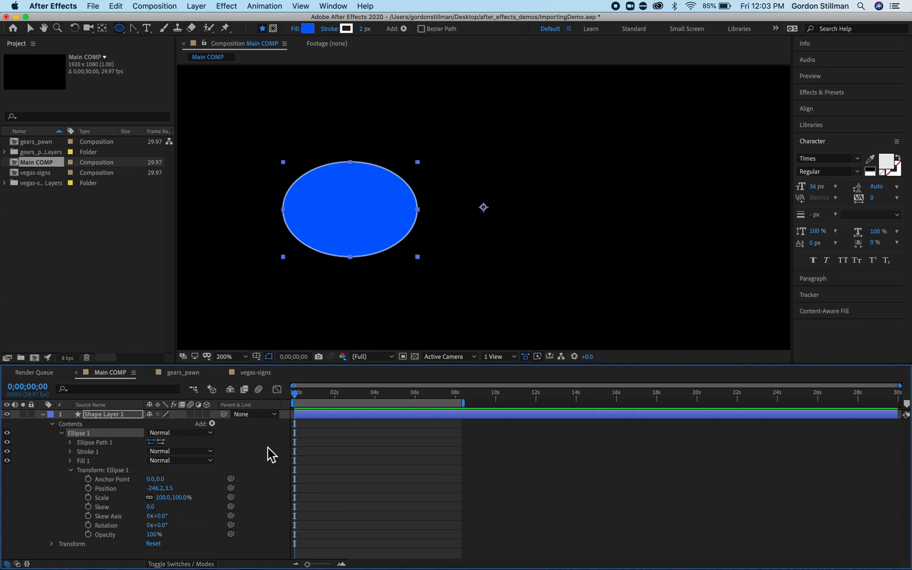
{"action": "left_click", "coordinate": [113, 415]}
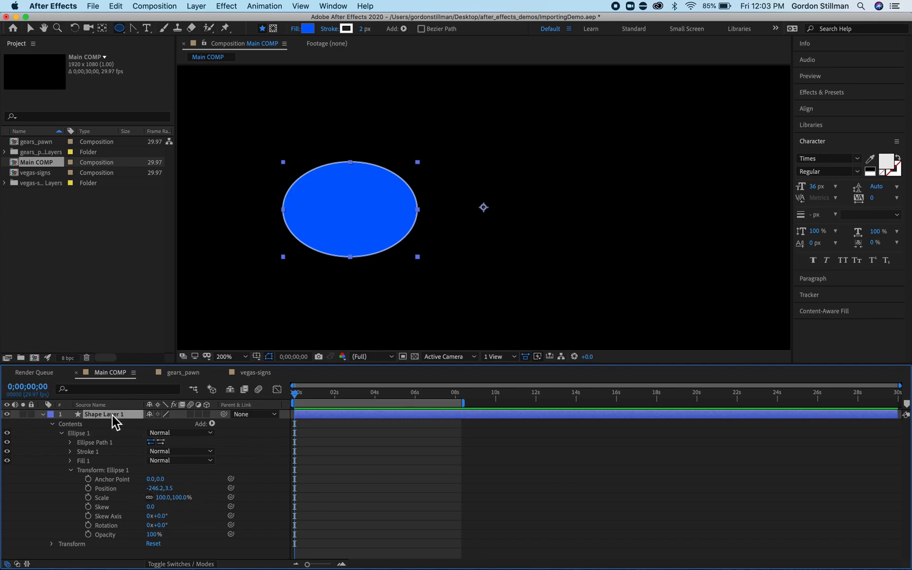
{"action": "key", "text": "Delete"}
Create an empty shape layer in Main COMP and add a Polystar path to its contents.
{"action": "left_click", "coordinate": [196, 6]}
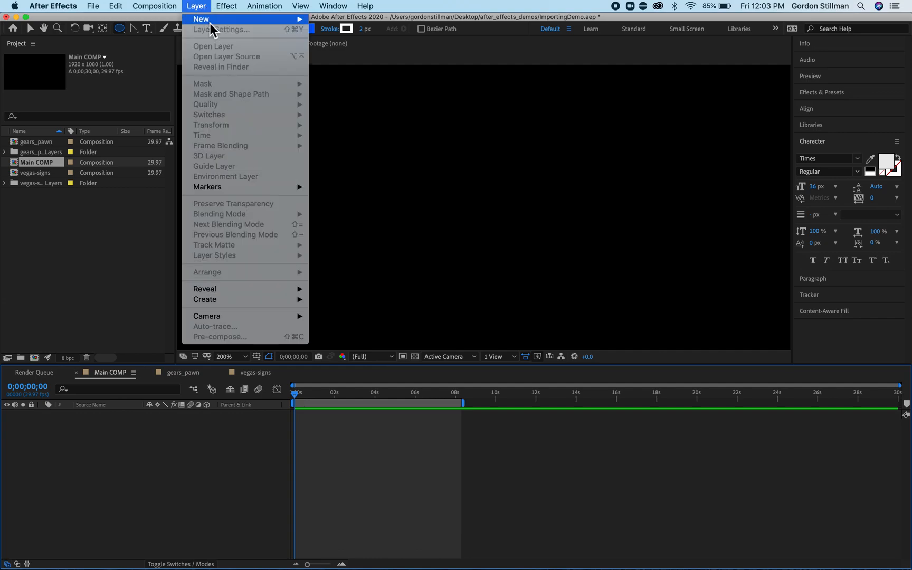
{"action": "mouse_move", "coordinate": [211, 22]}
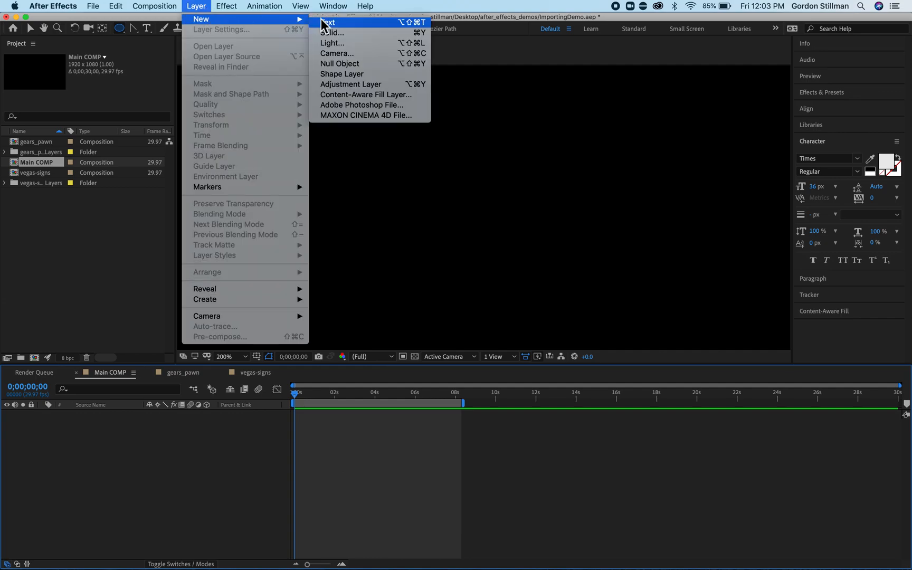
{"action": "left_click", "coordinate": [368, 74]}
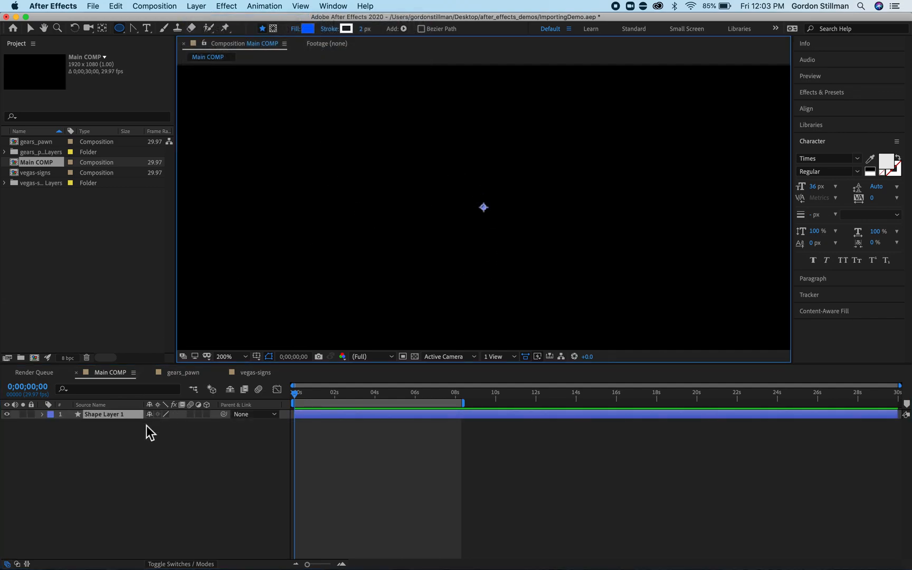
{"action": "left_click", "coordinate": [42, 414]}
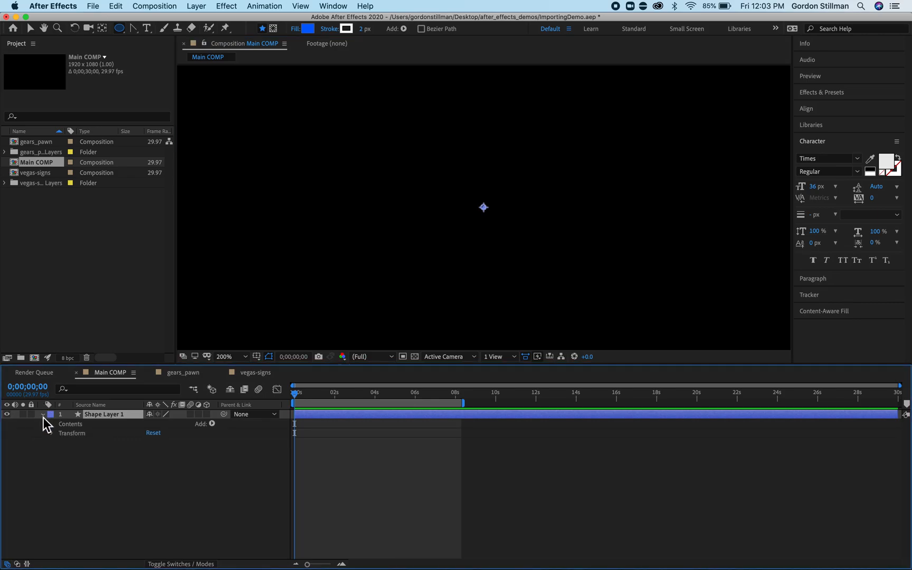
{"action": "left_click", "coordinate": [212, 424]}
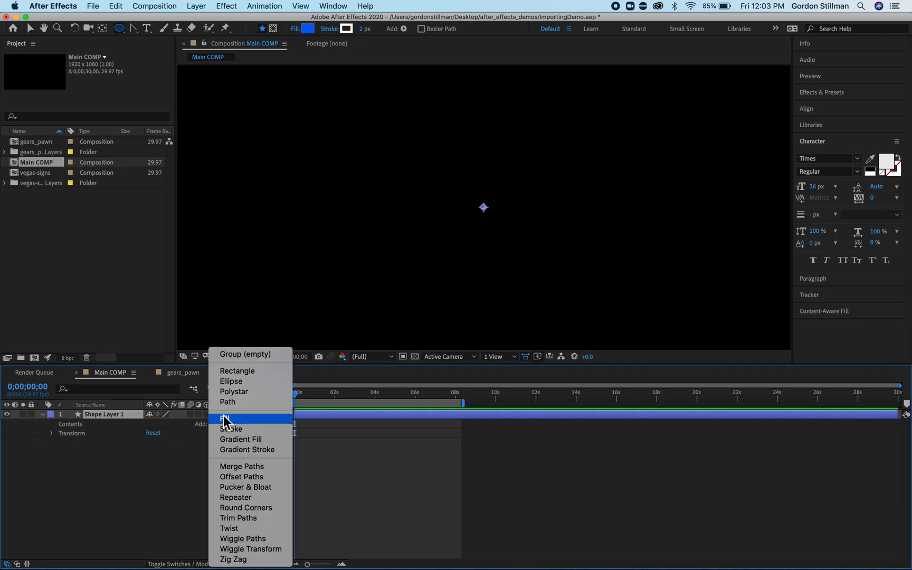
{"action": "left_click", "coordinate": [234, 392]}
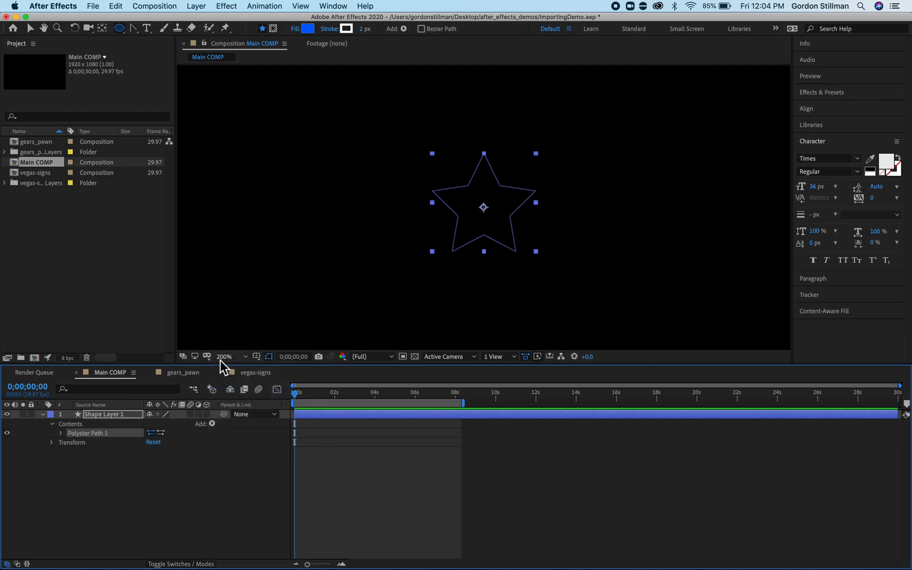
Set the star's number of points to 10 and its outer radius to 120.
{"action": "left_click", "coordinate": [61, 433]}
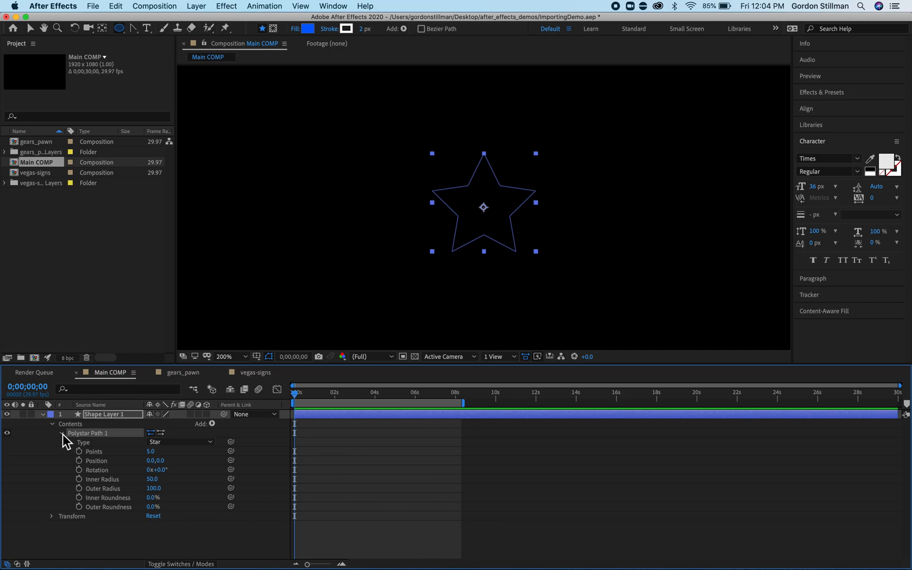
{"action": "left_click", "coordinate": [153, 453]}
{"action": "type", "text": "190"}
{"action": "key", "text": "Return"}
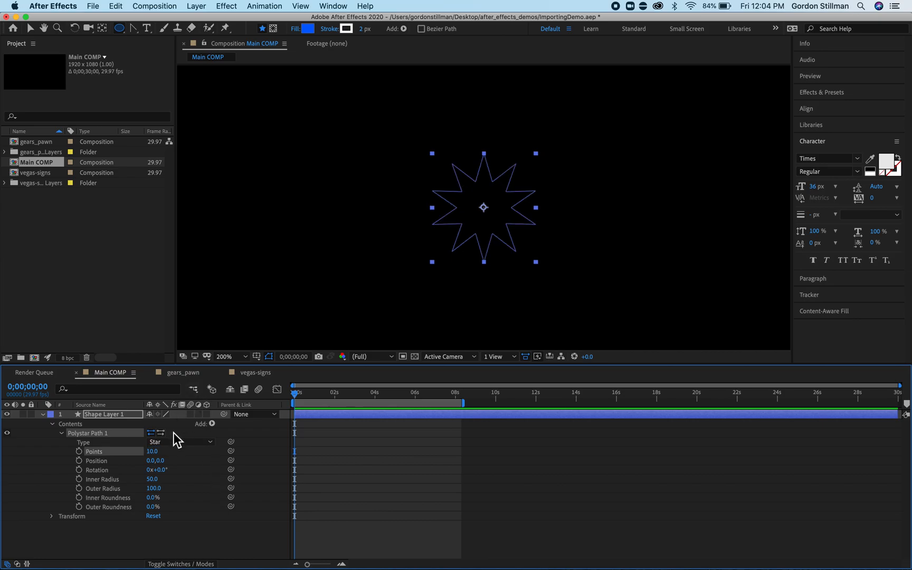
{"action": "left_click_drag", "start_coordinate": [158, 491], "coordinate": [167, 496]}
{"action": "left_click", "coordinate": [154, 489]}
{"action": "type", "text": "1"}
{"action": "key", "text": "Return"}
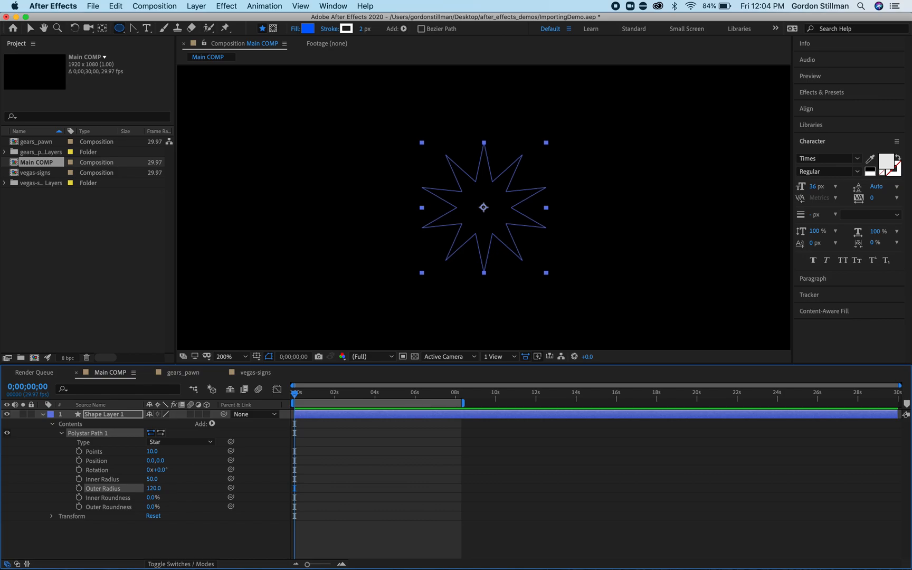
Add a Fill to the shape layer's contents.
{"action": "left_click", "coordinate": [212, 423]}
{"action": "left_click", "coordinate": [202, 425]}
{"action": "left_click", "coordinate": [212, 424]}
{"action": "left_click", "coordinate": [229, 419]}
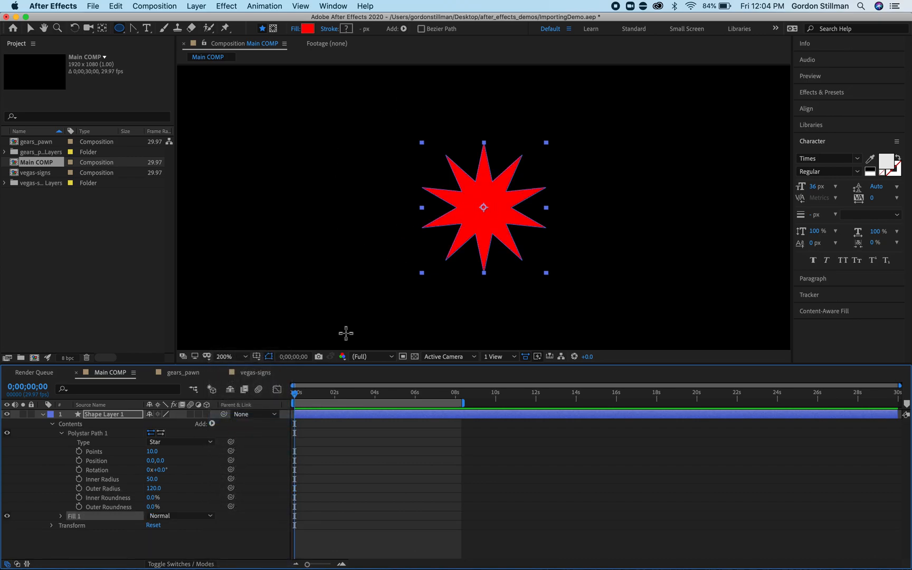
Change the star's fill color to violet, hex 5700FF, and collapse the fill and polystar properties.
{"action": "left_click", "coordinate": [62, 517]}
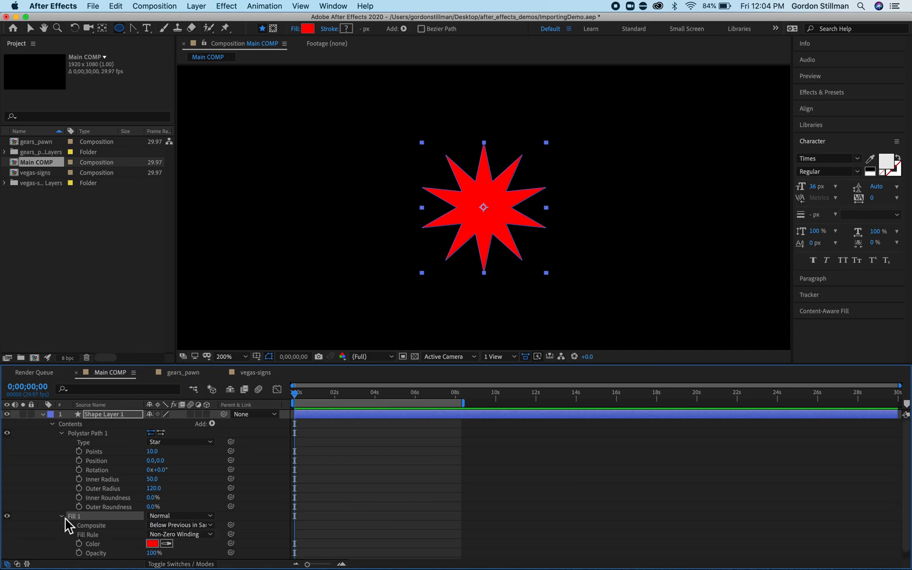
{"action": "left_click", "coordinate": [152, 544]}
{"action": "left_click", "coordinate": [478, 266]}
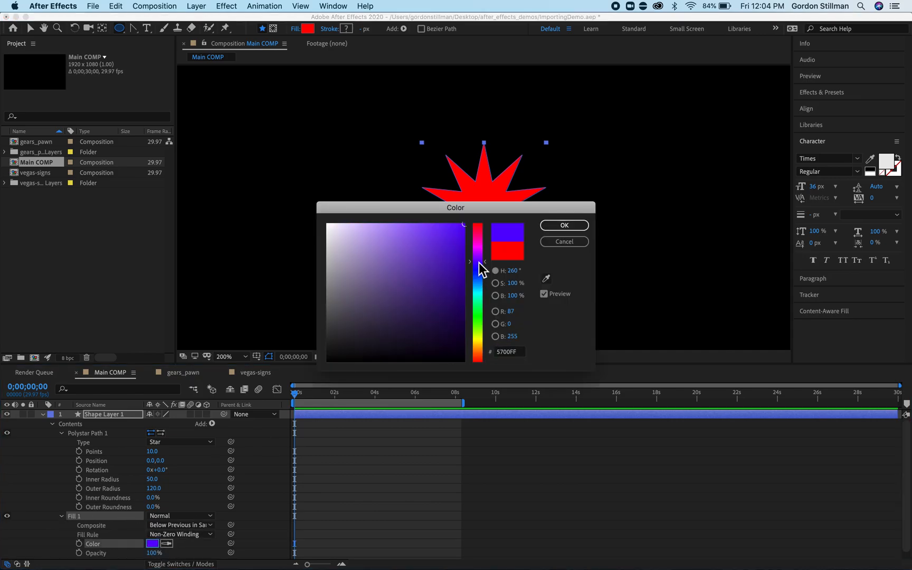
{"action": "left_click", "coordinate": [570, 226]}
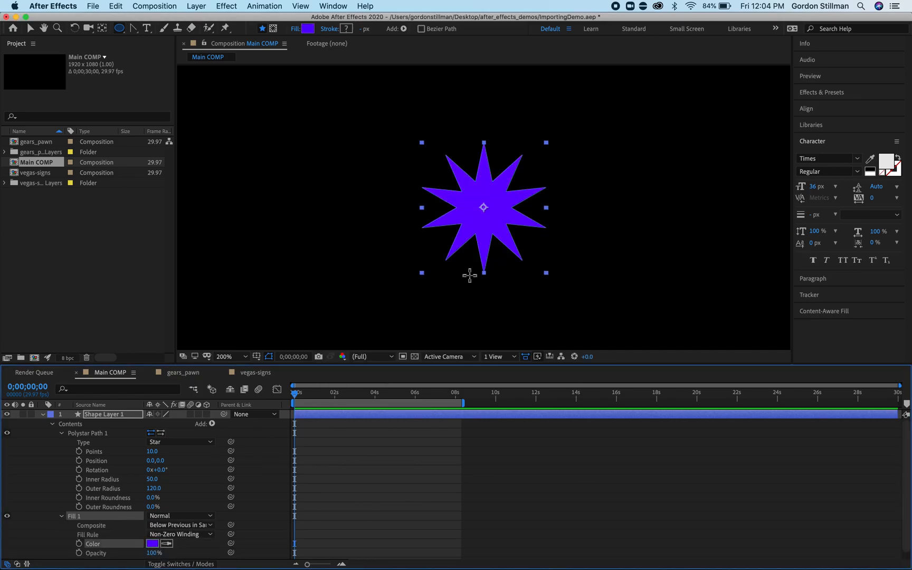
{"action": "left_click", "coordinate": [61, 517]}
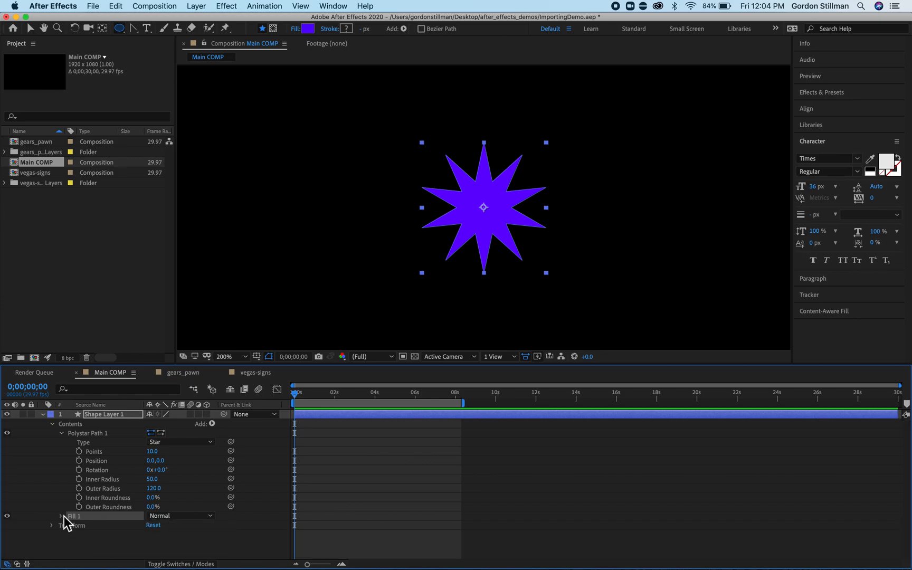
{"action": "left_click", "coordinate": [65, 436]}
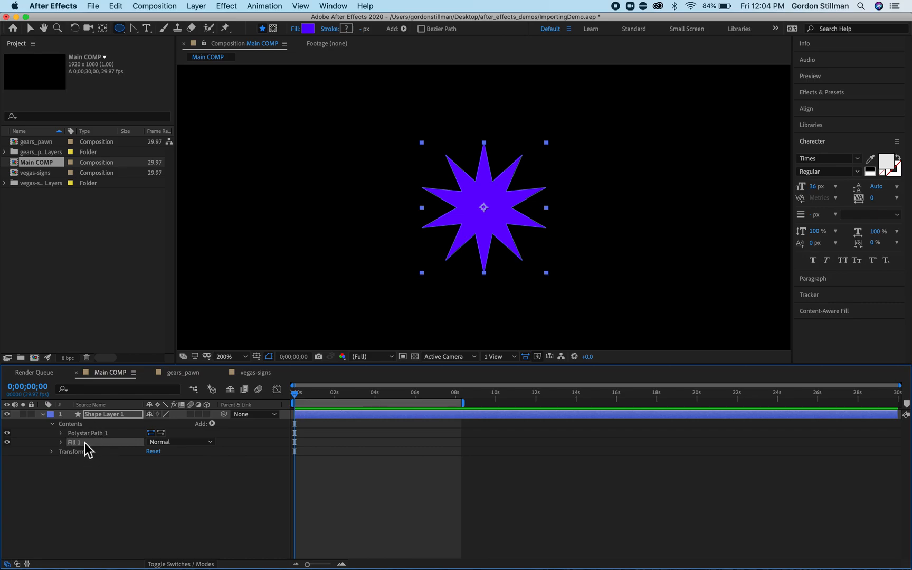
Add an Ellipse path to the shape layer's contents and enlarge it to 194 by 194.
{"action": "left_click", "coordinate": [109, 478]}
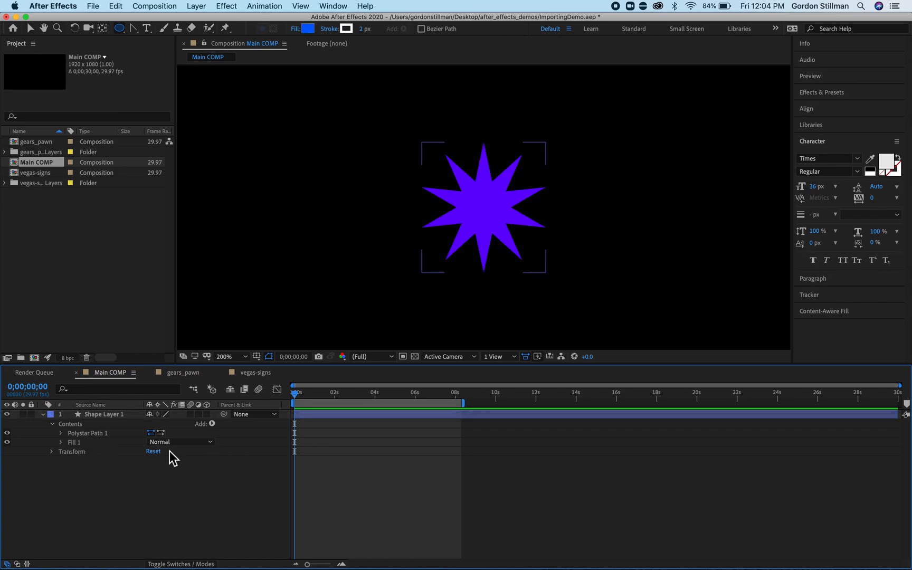
{"action": "left_click", "coordinate": [213, 424]}
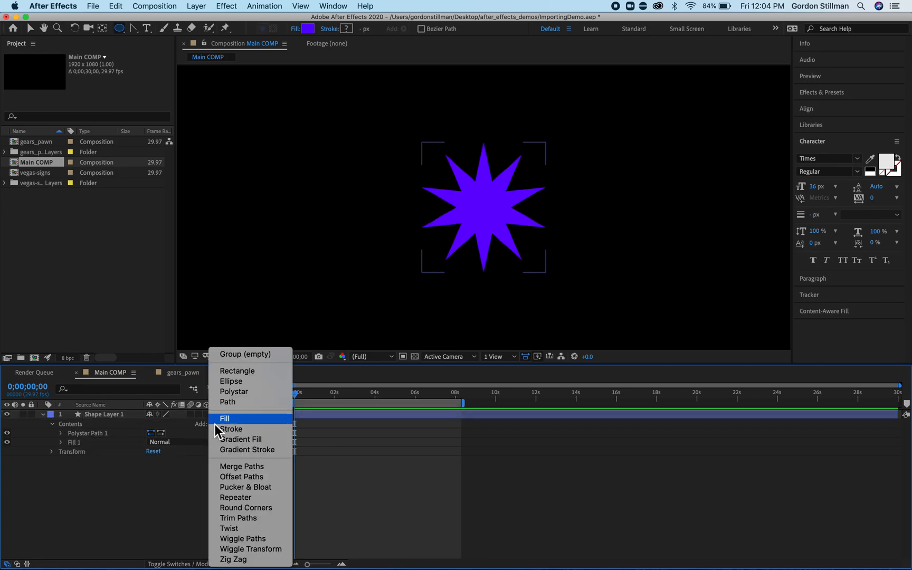
{"action": "left_click", "coordinate": [232, 381]}
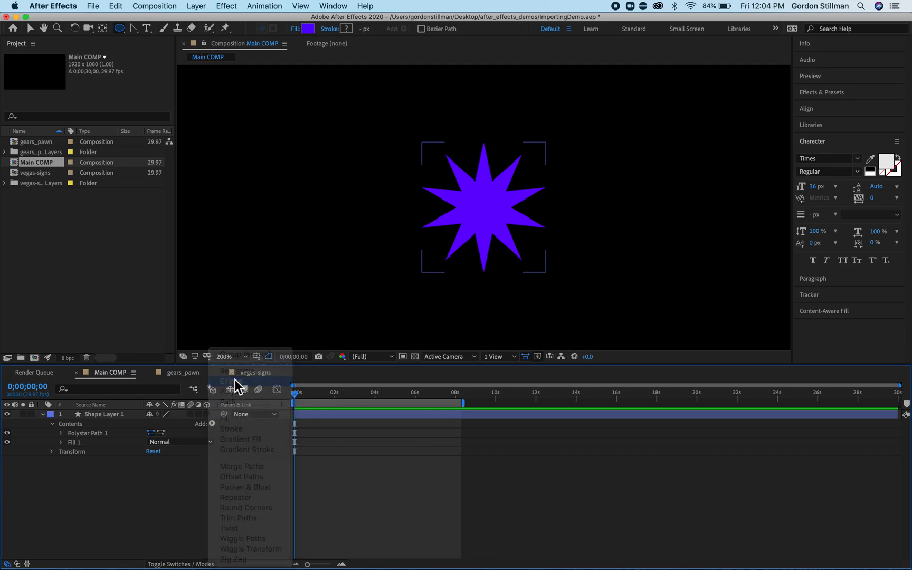
{"action": "left_click", "coordinate": [61, 443]}
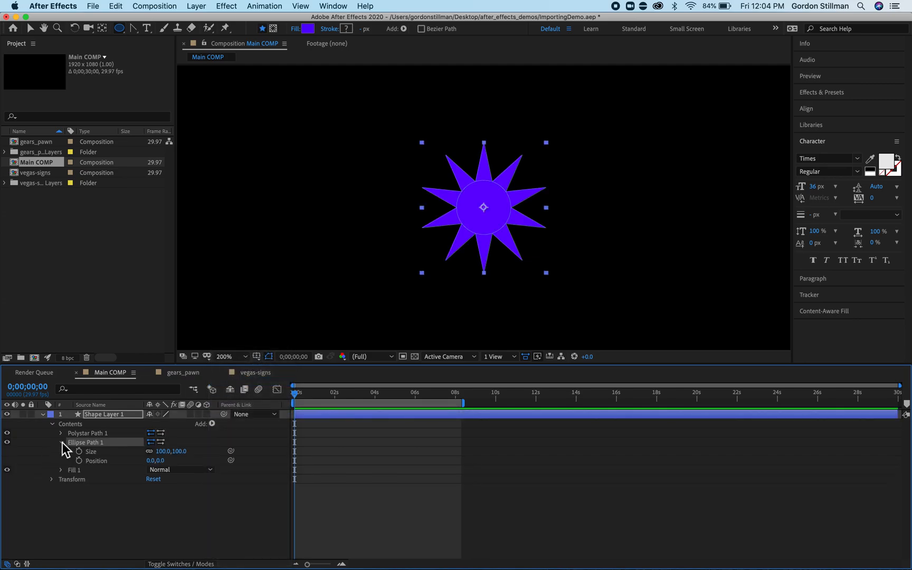
{"action": "left_click_drag", "start_coordinate": [182, 452], "coordinate": [231, 454]}
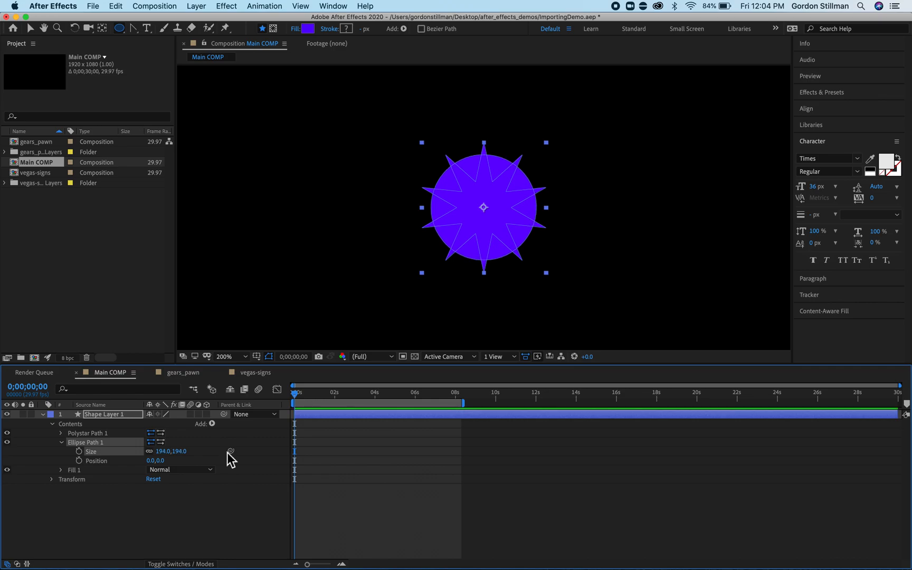
{"action": "left_click", "coordinate": [62, 443]}
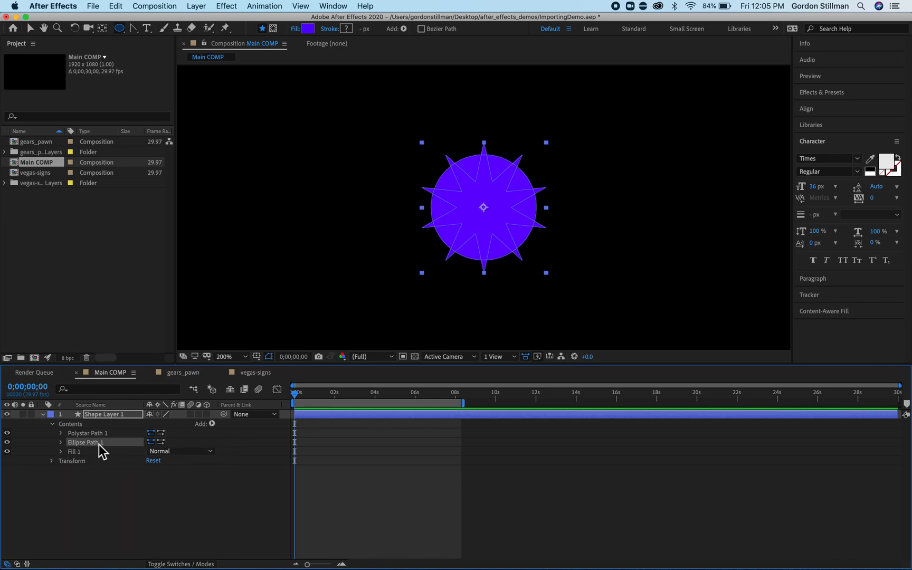
Add Merge Paths to the shape layer's contents and set its mode to Intersect to trim the star's tips with the circle.
{"action": "left_click", "coordinate": [115, 505]}
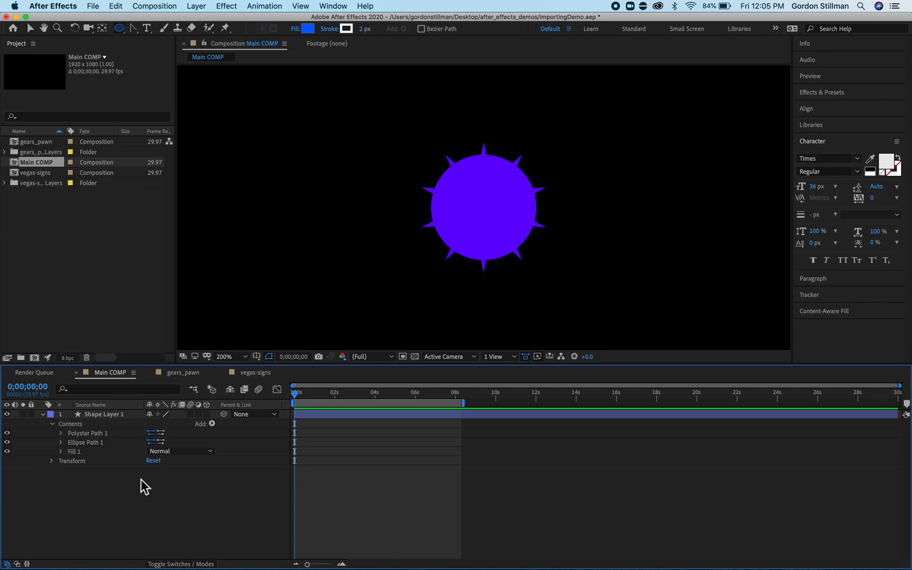
{"action": "left_click", "coordinate": [212, 423]}
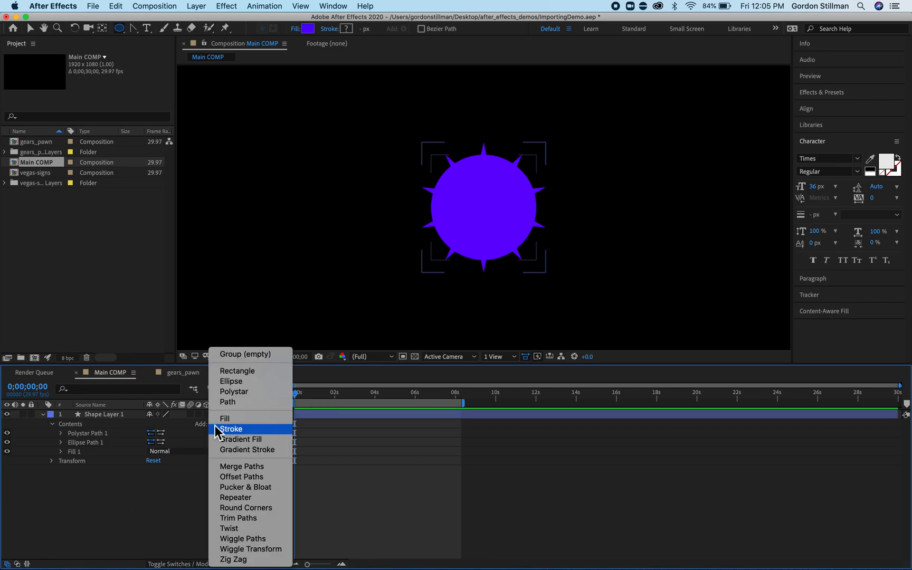
{"action": "left_click", "coordinate": [235, 467]}
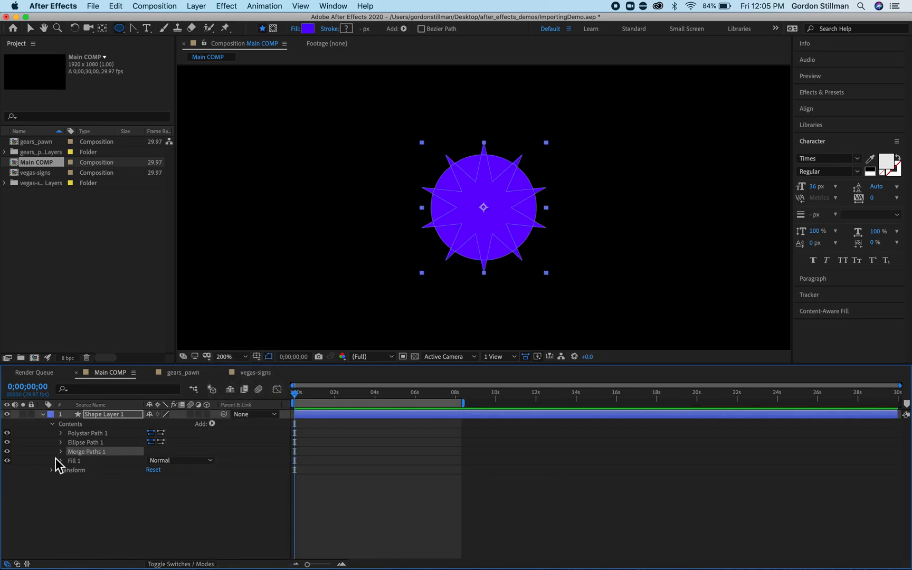
{"action": "left_click", "coordinate": [62, 453]}
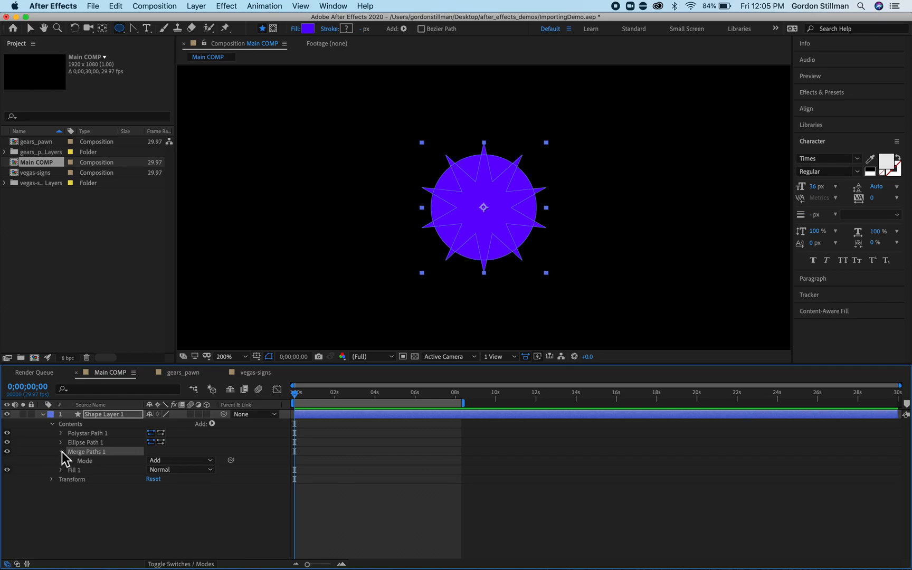
{"action": "left_click", "coordinate": [176, 461]}
{"action": "left_click", "coordinate": [200, 503]}
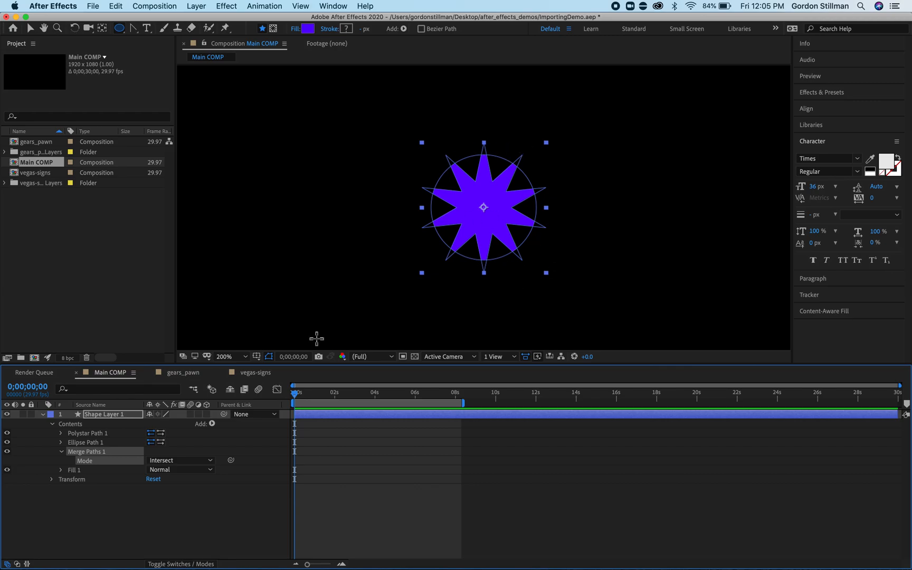
{"action": "left_click", "coordinate": [142, 518]}
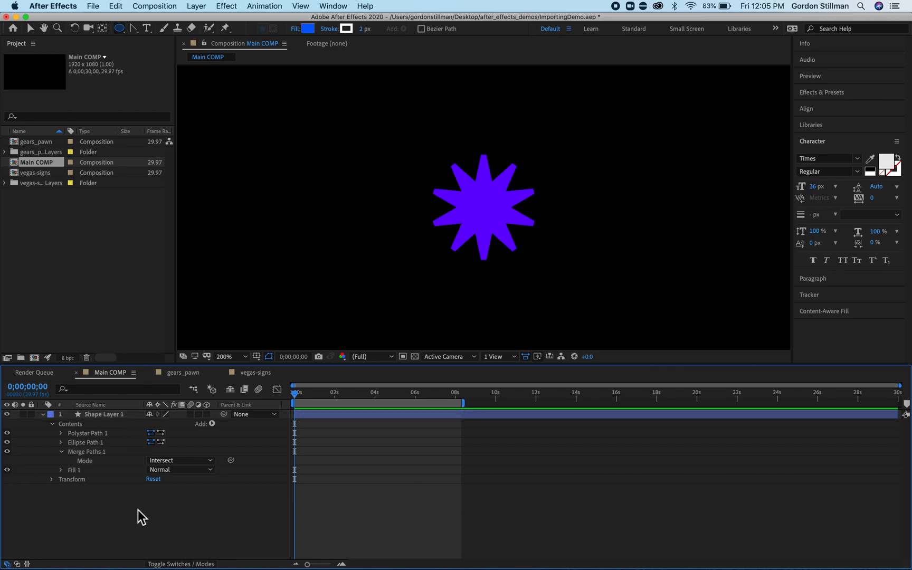
{"action": "left_click", "coordinate": [63, 453]}
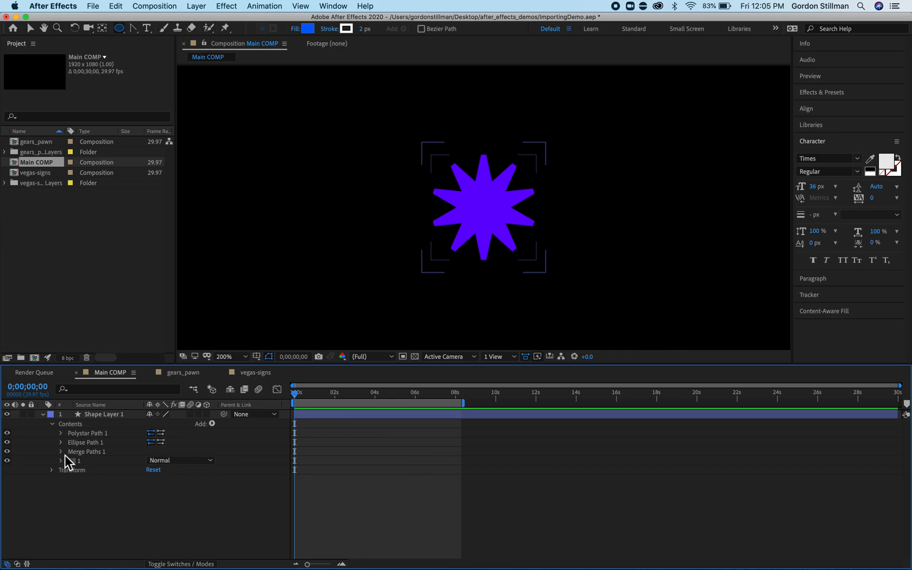
Add a second Ellipse path to the shape layer's contents alongside the polystar and first ellipse.
{"action": "left_click", "coordinate": [97, 433]}
{"action": "left_click", "coordinate": [213, 423]}
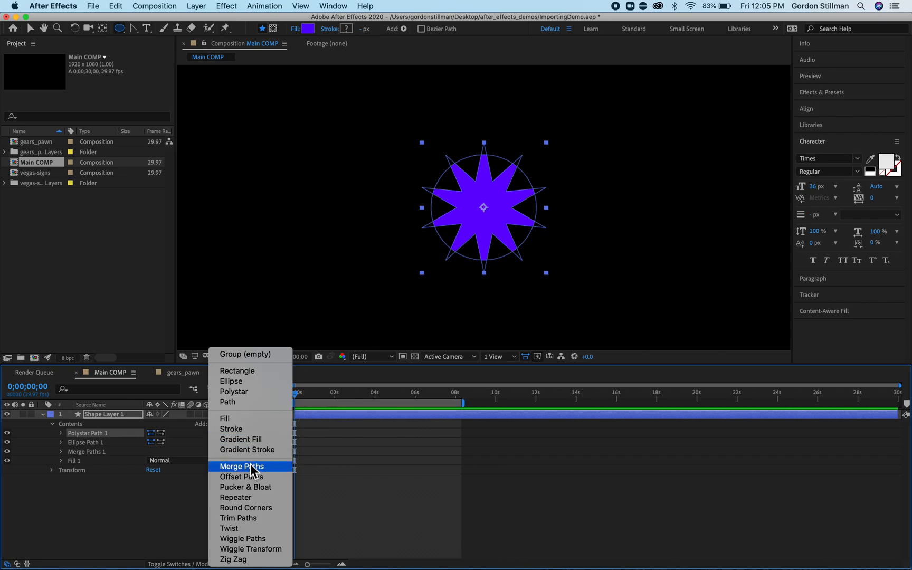
{"action": "left_click", "coordinate": [244, 381]}
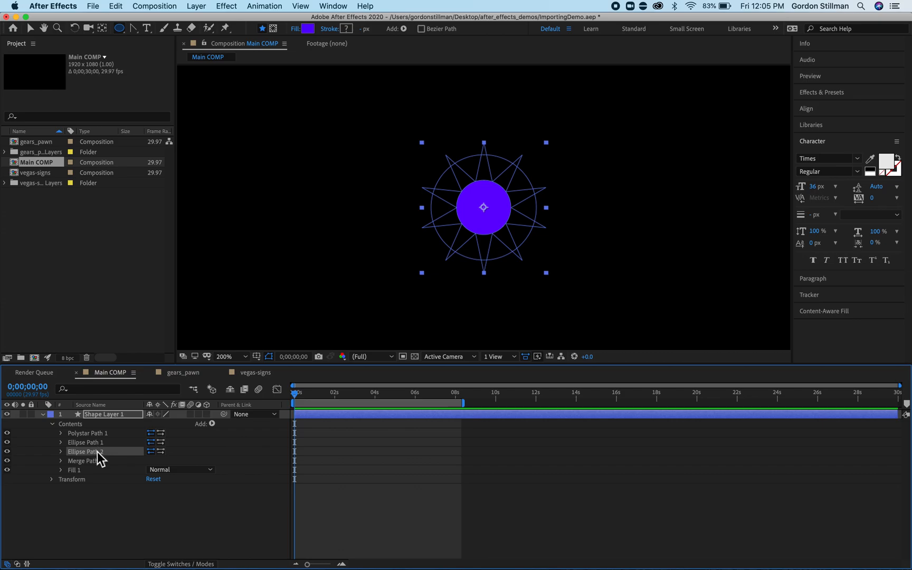
Add a second Merge Paths to the shape layer's contents and place the second ellipse between the first and second Merge Paths.
{"action": "left_click", "coordinate": [213, 425]}
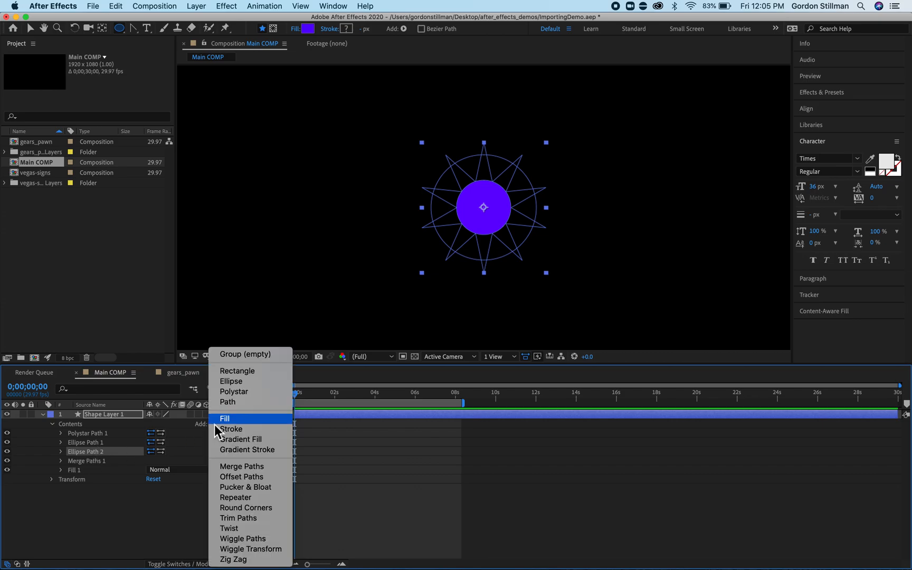
{"action": "left_click", "coordinate": [257, 467]}
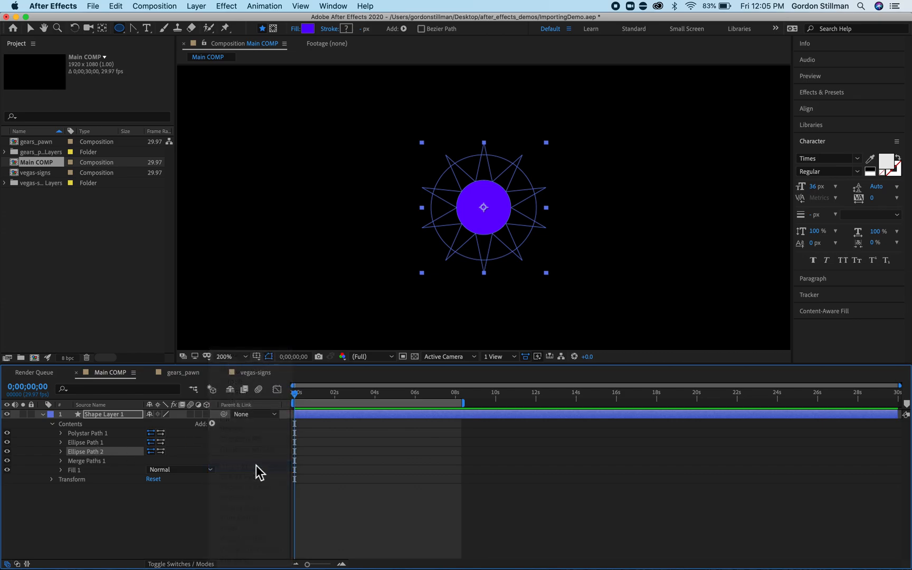
{"action": "left_click", "coordinate": [82, 453]}
{"action": "left_click_drag", "start_coordinate": [86, 453], "coordinate": [102, 471]}
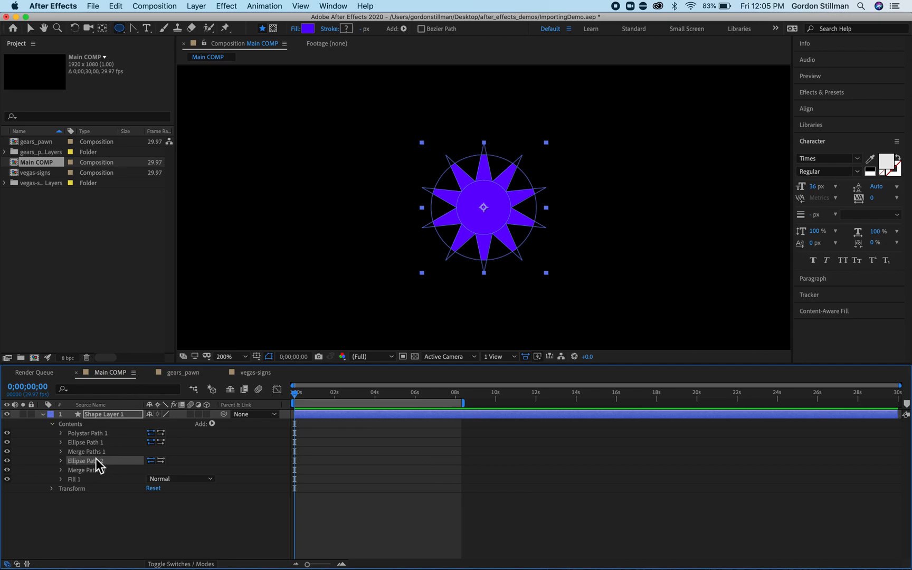
{"action": "left_click_drag", "start_coordinate": [95, 458], "coordinate": [98, 464]}
Enlarge the second ellipse to 148 by 148 as the gear's body and check the second Merge Paths' mode.
{"action": "left_click", "coordinate": [61, 463]}
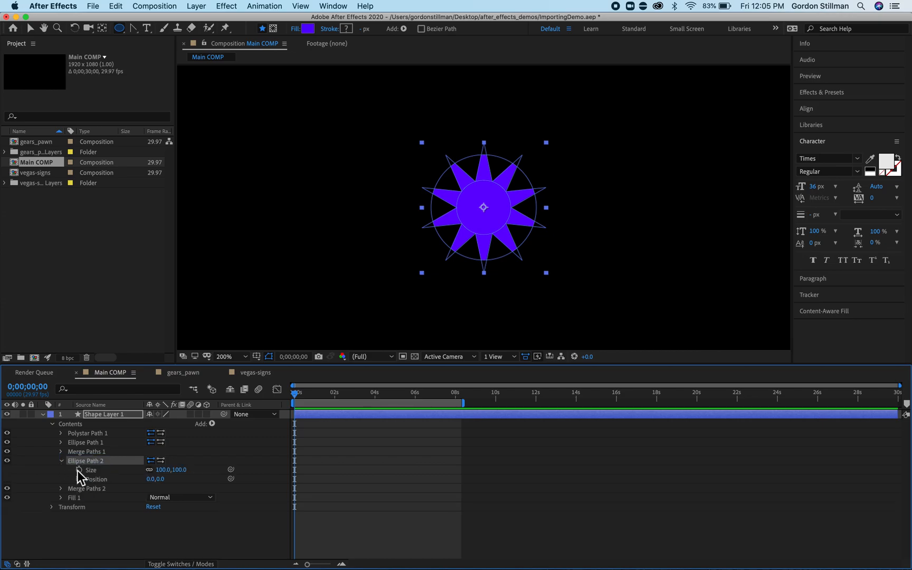
{"action": "left_click_drag", "start_coordinate": [180, 470], "coordinate": [211, 472]}
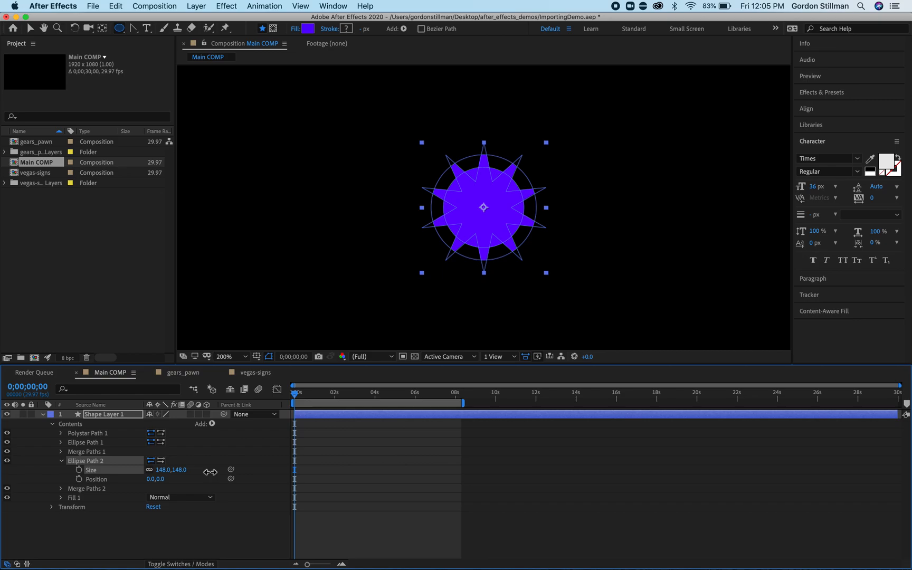
{"action": "left_click", "coordinate": [62, 460]}
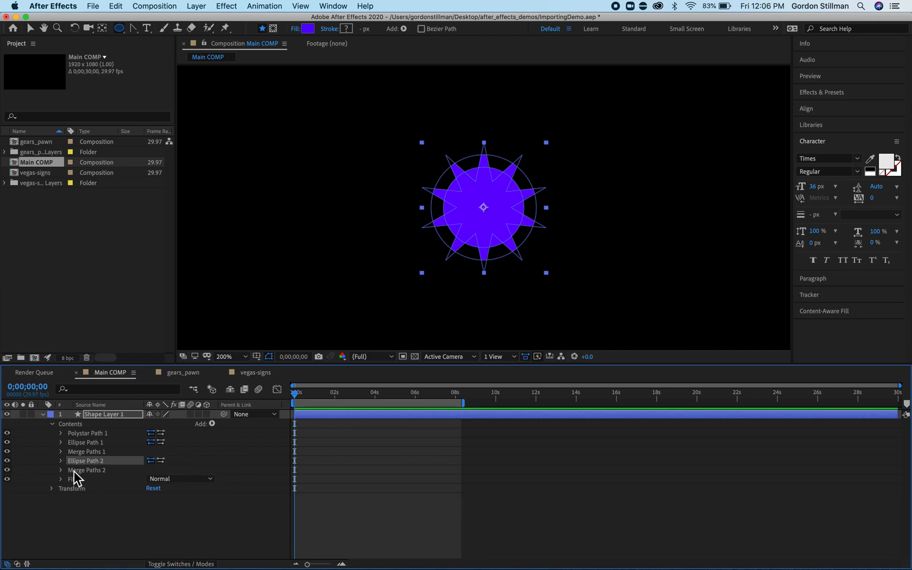
{"action": "left_click", "coordinate": [62, 470]}
{"action": "left_click", "coordinate": [116, 515]}
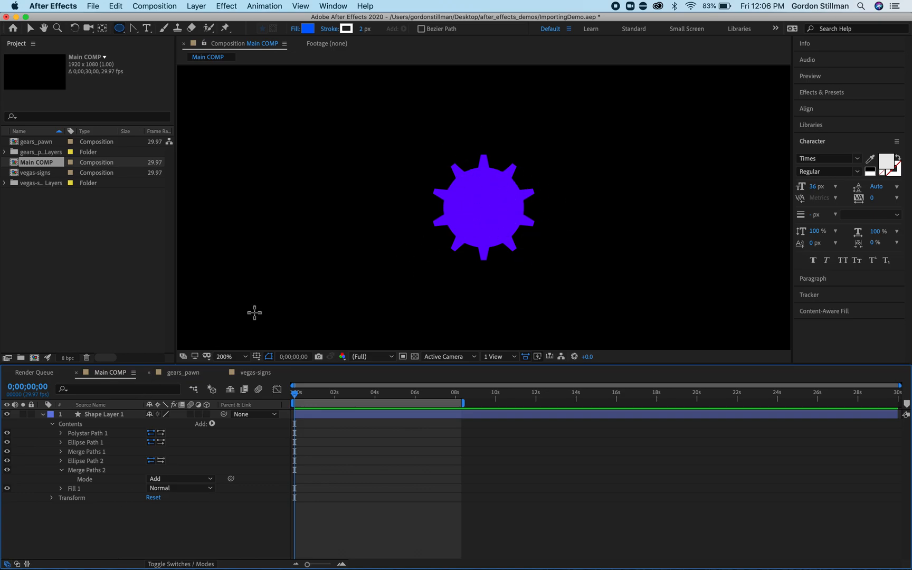
{"action": "left_click", "coordinate": [61, 470]}
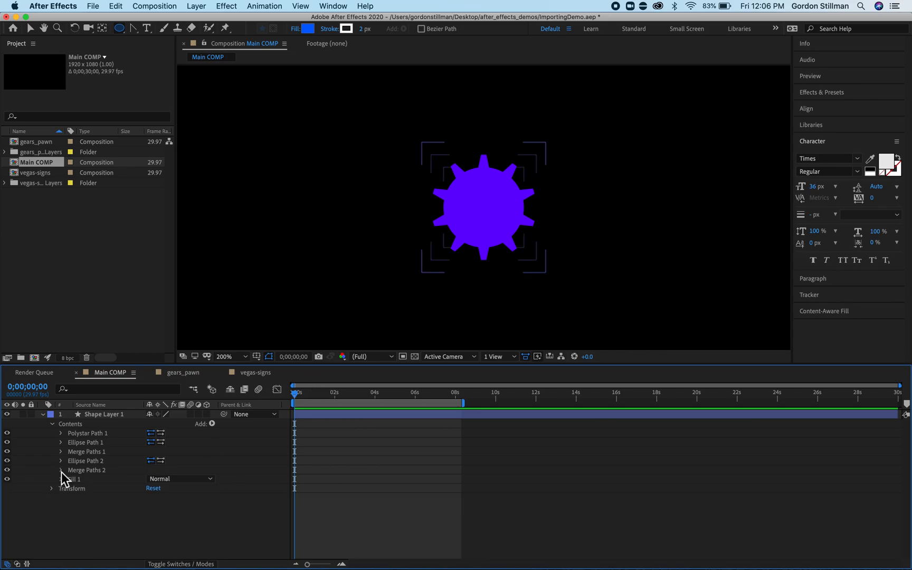
Add a third Ellipse path to the shape layer's contents and place it directly below the second Merge Paths.
{"action": "left_click", "coordinate": [211, 423]}
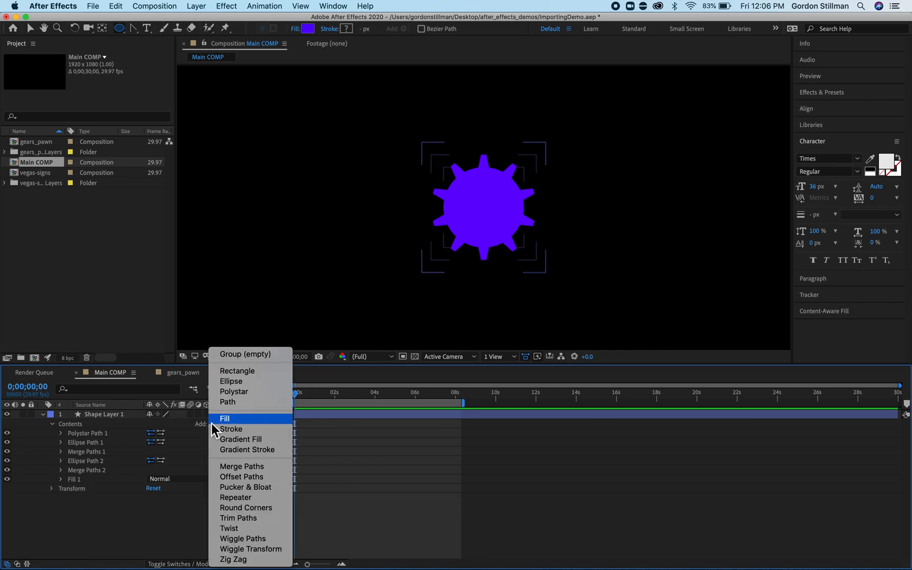
{"action": "left_click", "coordinate": [232, 381]}
{"action": "left_click_drag", "start_coordinate": [100, 470], "coordinate": [96, 483]}
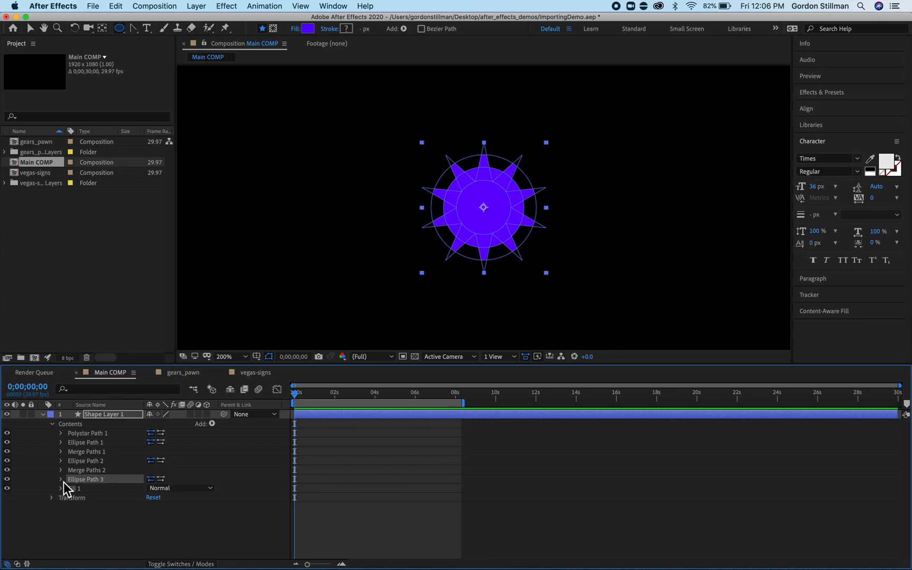
{"action": "left_click", "coordinate": [207, 531]}
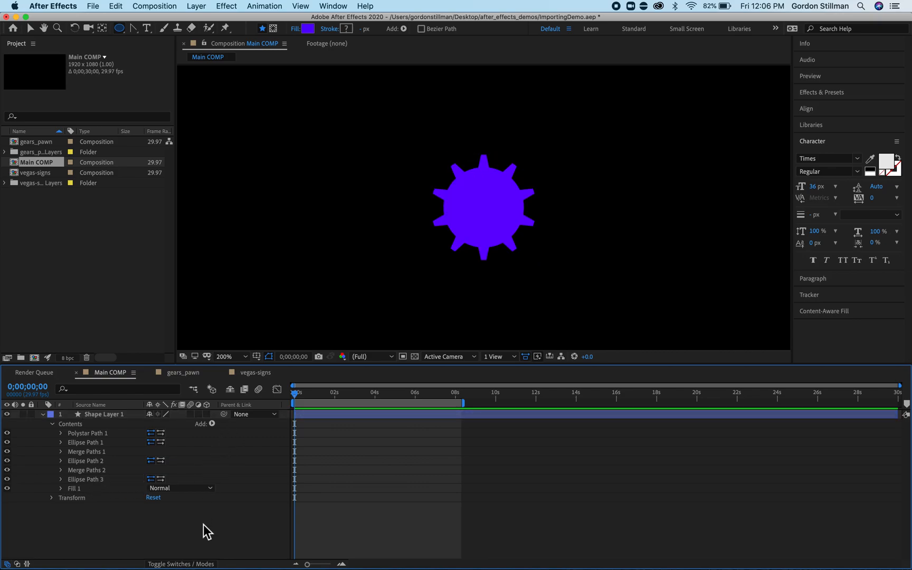
Add a third Merge Paths below the third ellipse and set its mode to Subtract to cut out the gear's center.
{"action": "left_click", "coordinate": [212, 424]}
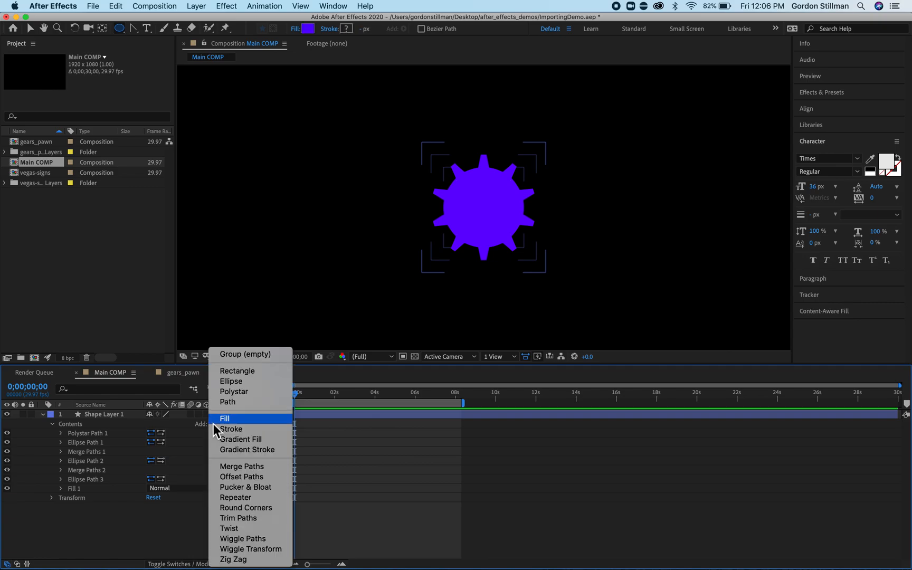
{"action": "left_click", "coordinate": [237, 466]}
{"action": "left_click_drag", "start_coordinate": [88, 482], "coordinate": [87, 491]}
{"action": "left_click", "coordinate": [62, 488]}
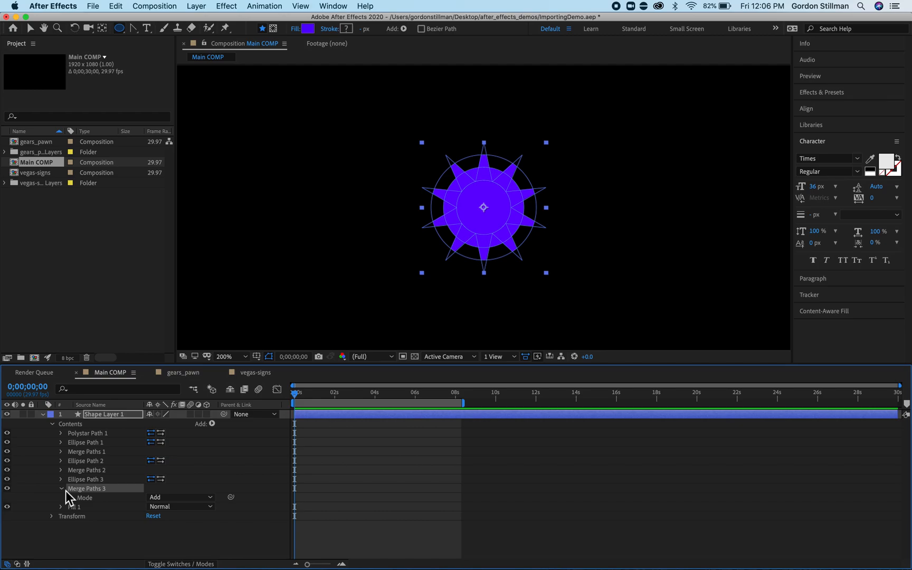
{"action": "left_click", "coordinate": [195, 497]}
{"action": "left_click", "coordinate": [201, 529]}
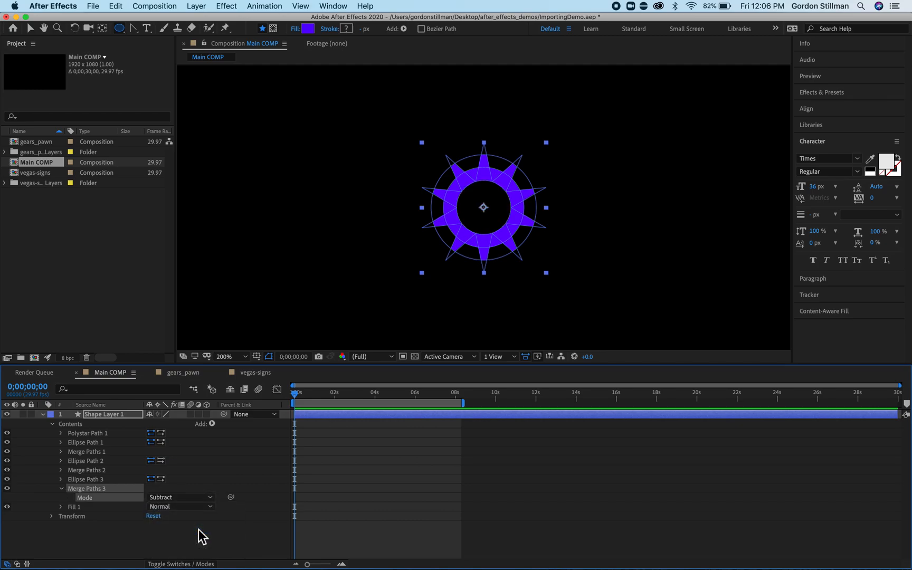
{"action": "left_click", "coordinate": [221, 532]}
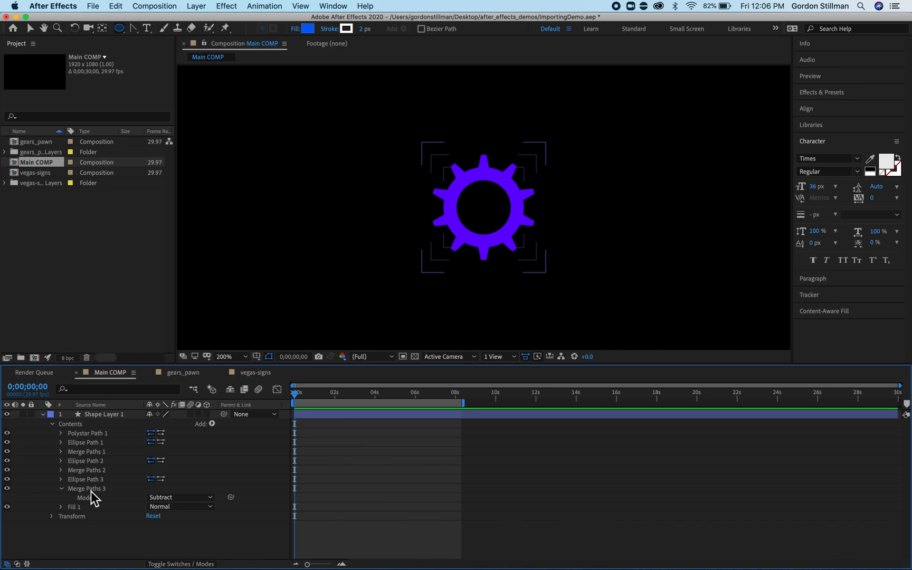
{"action": "left_click", "coordinate": [62, 489]}
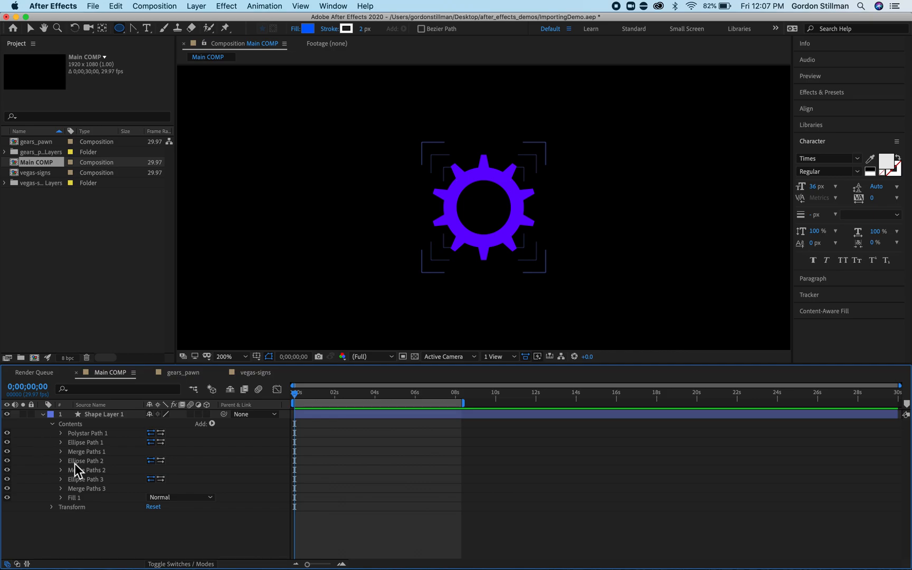
Animate the shape layer's Rotation with keyframes from 0 at the composition's start to 3 full revolutions at 0;00;08;09.
{"action": "left_click", "coordinate": [61, 434]}
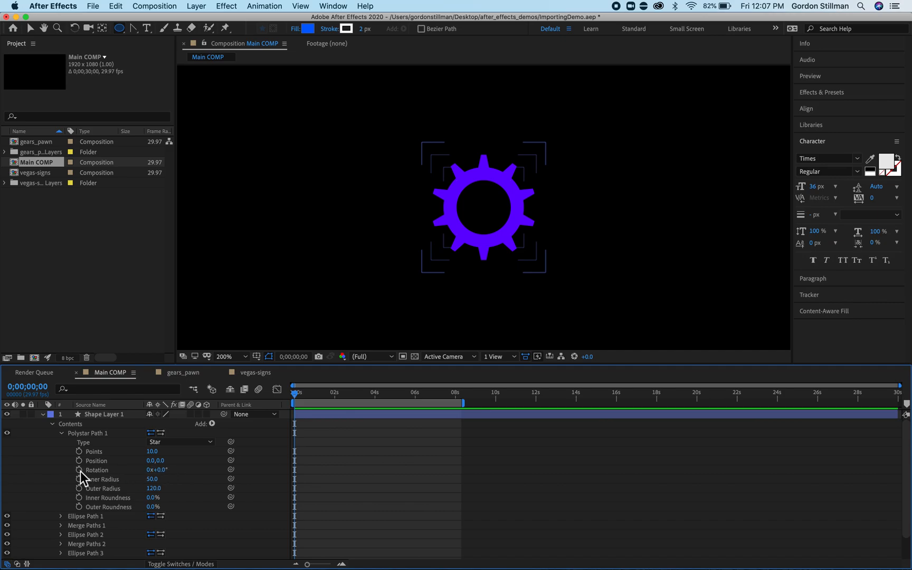
{"action": "left_click", "coordinate": [63, 433]}
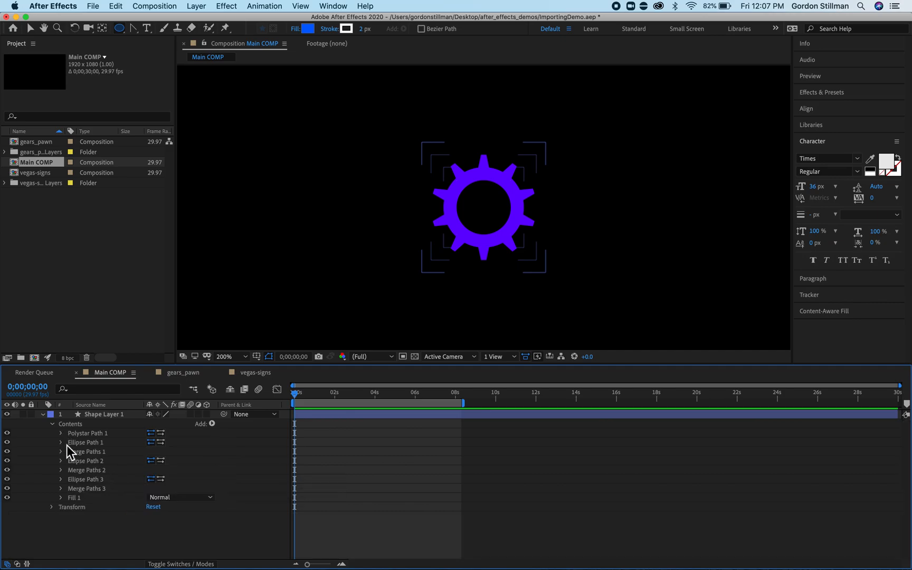
{"action": "left_click", "coordinate": [51, 507]}
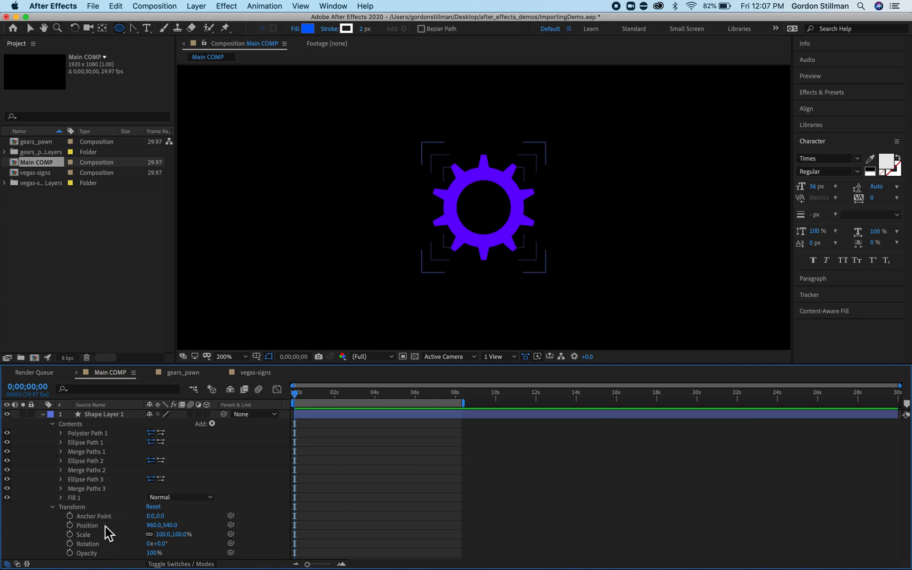
{"action": "left_click", "coordinate": [70, 544]}
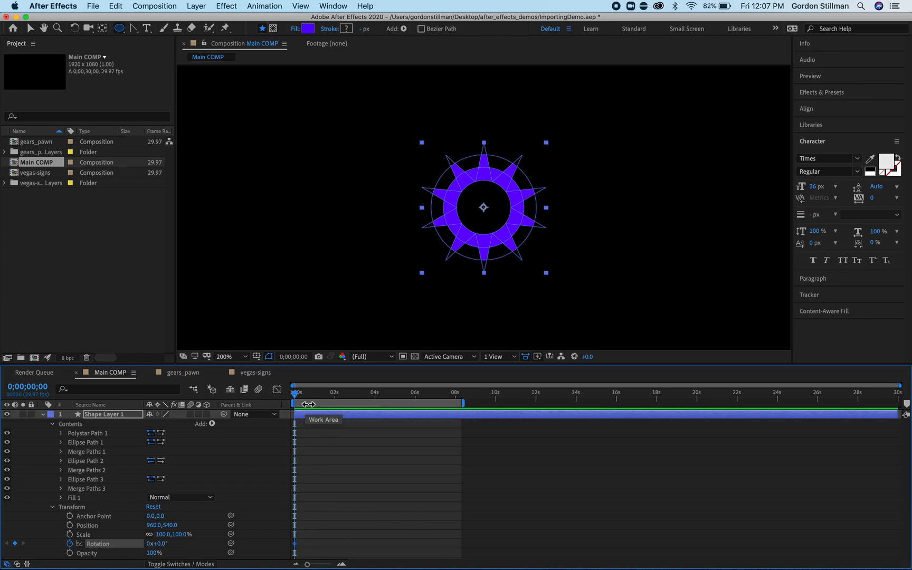
{"action": "left_click_drag", "start_coordinate": [297, 399], "coordinate": [467, 405]}
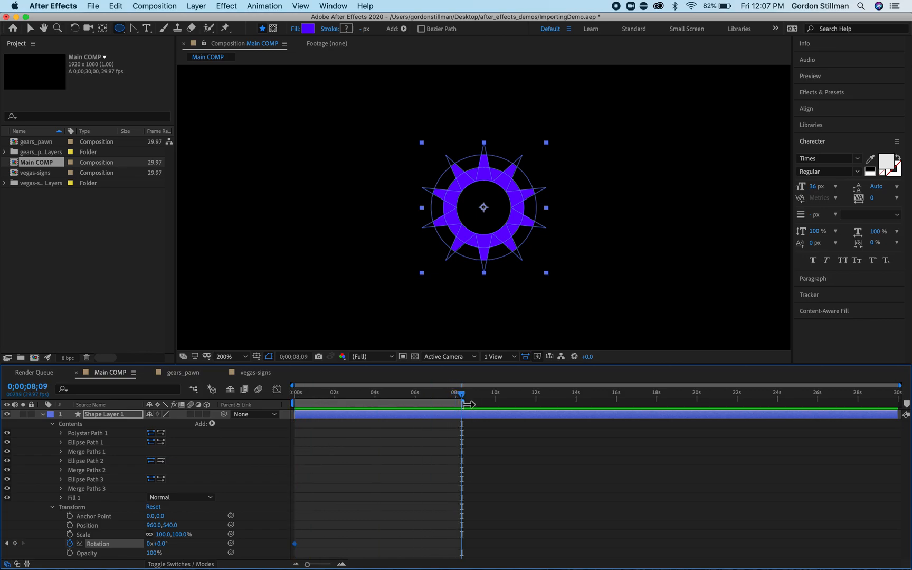
{"action": "left_click", "coordinate": [151, 544]}
{"action": "type", "text": "3"}
{"action": "key", "text": "Return"}
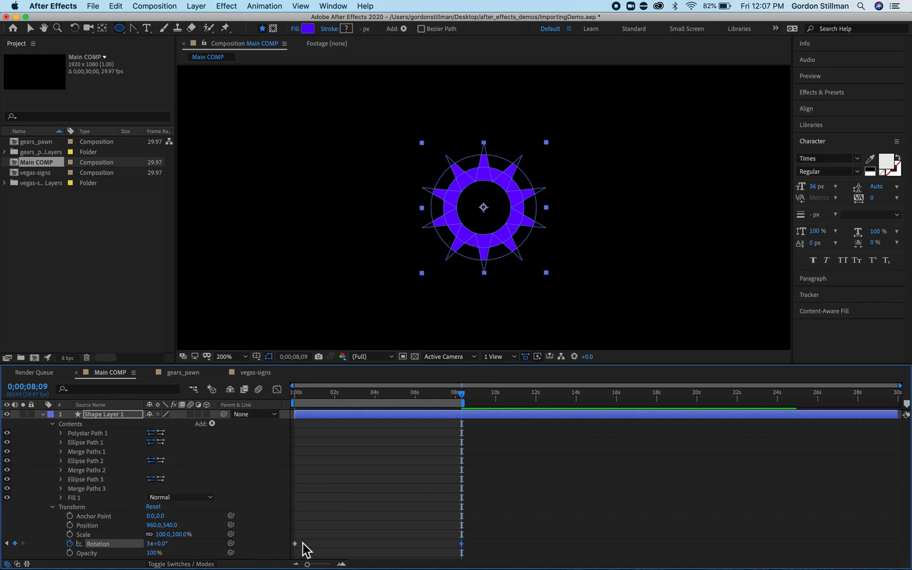
Preview the gear's rotation from the composition's start and collapse the shape layer's properties.
{"action": "left_click_drag", "start_coordinate": [464, 400], "coordinate": [286, 403]}
{"action": "left_click", "coordinate": [533, 453]}
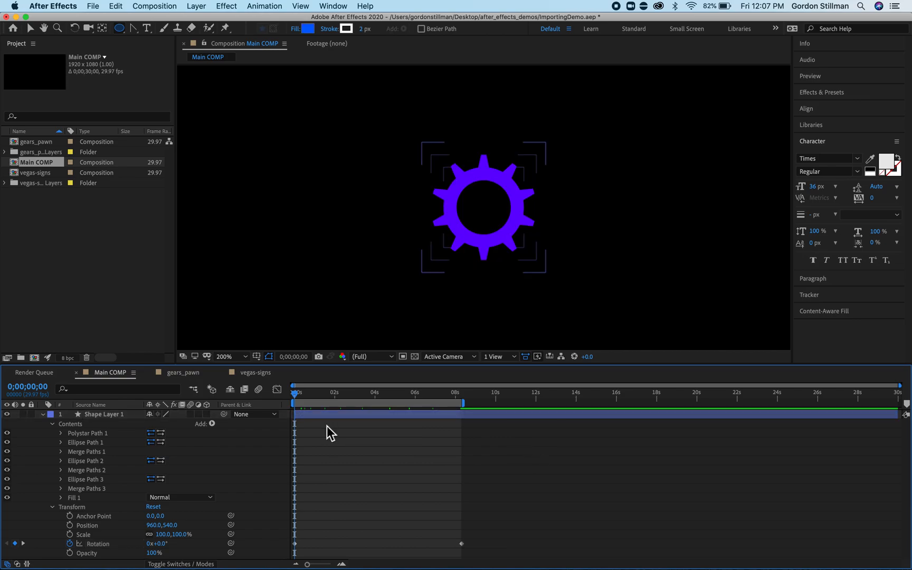
{"action": "key", "text": "space"}
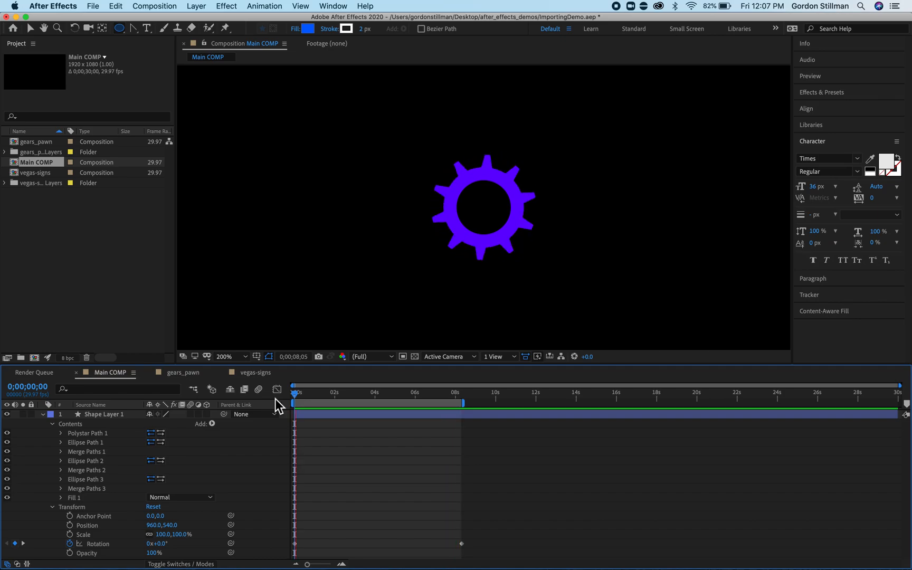
{"action": "key", "text": "space"}
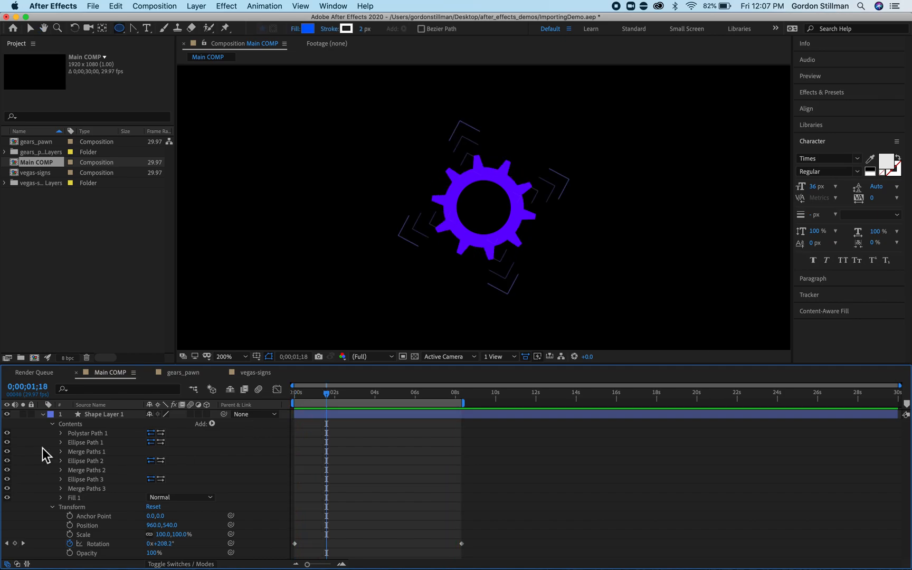
{"action": "left_click", "coordinate": [45, 416]}
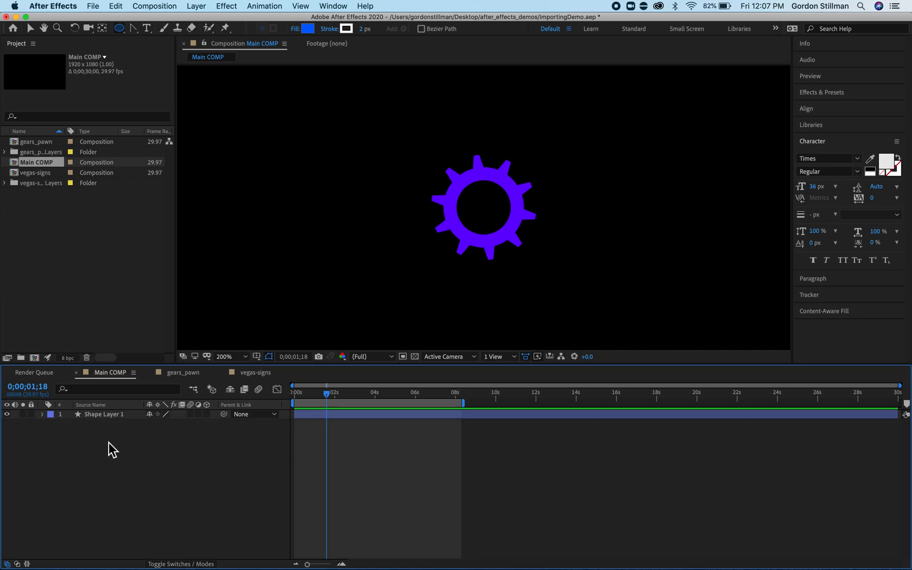